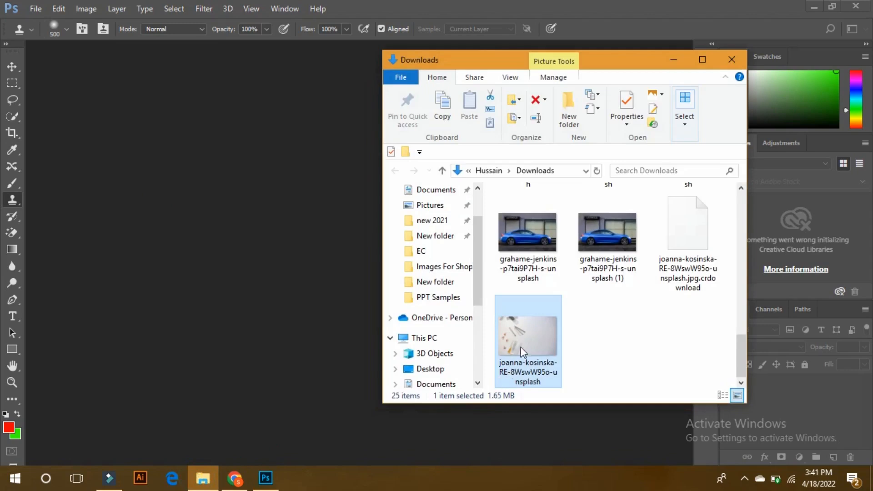
Open the joanna-kosinska unsplash image from the Downloads folder in Photoshop.
{"action": "left_click_drag", "start_coordinate": [526, 340], "coordinate": [253, 268]}
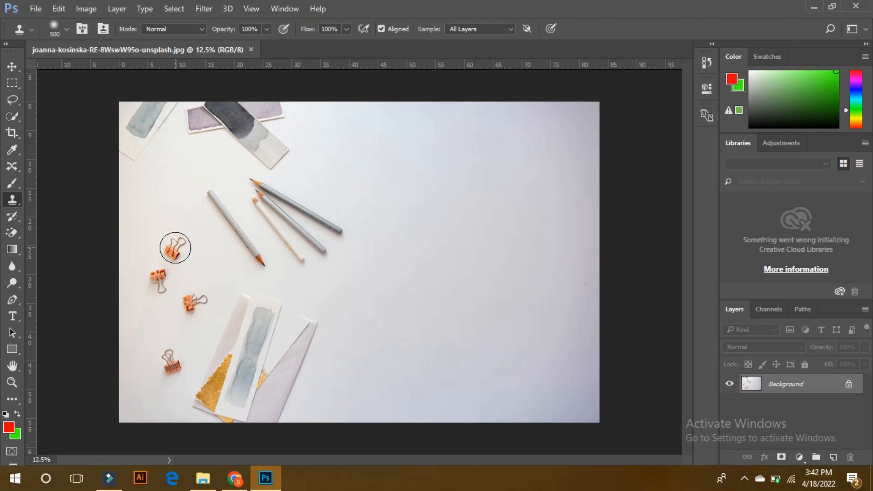
Try cloning the uppermost binder clip onto the empty area just above it on the Background layer, and undo it.
{"action": "left_click", "coordinate": [175, 250], "text": "alt"}
{"action": "left_click", "coordinate": [175, 249], "text": "alt"}
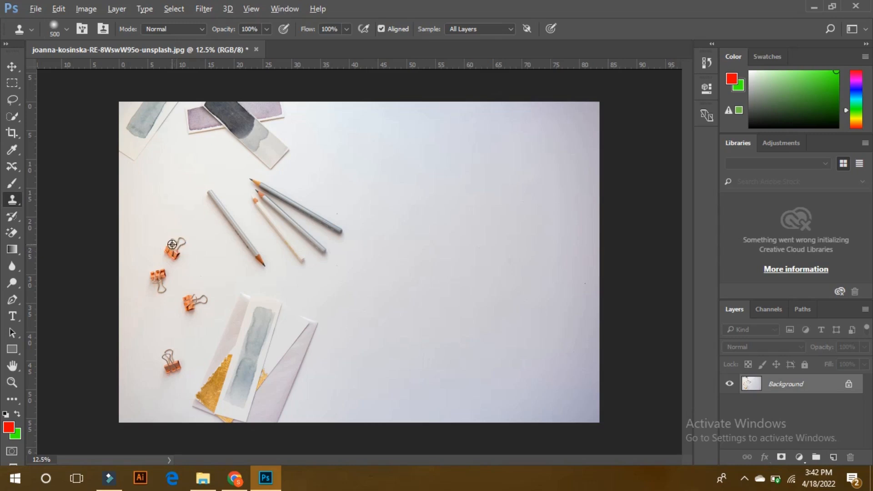
{"action": "left_click", "coordinate": [162, 209]}
{"action": "left_click", "coordinate": [161, 214]}
{"action": "left_click_drag", "start_coordinate": [161, 214], "coordinate": [165, 212]}
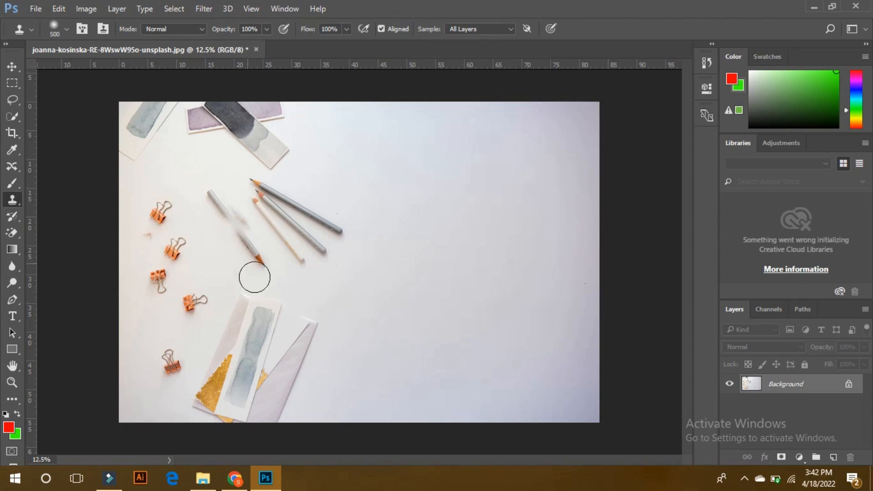
{"action": "key", "text": "ctrl+z"}
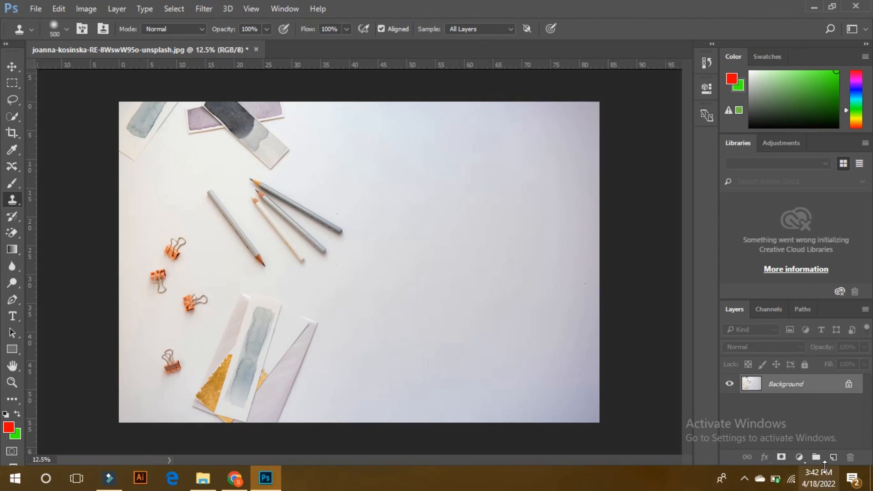
Add a blank layer above the Background and set the Clone Stamp to sample Current Layer.
{"action": "left_click", "coordinate": [833, 458]}
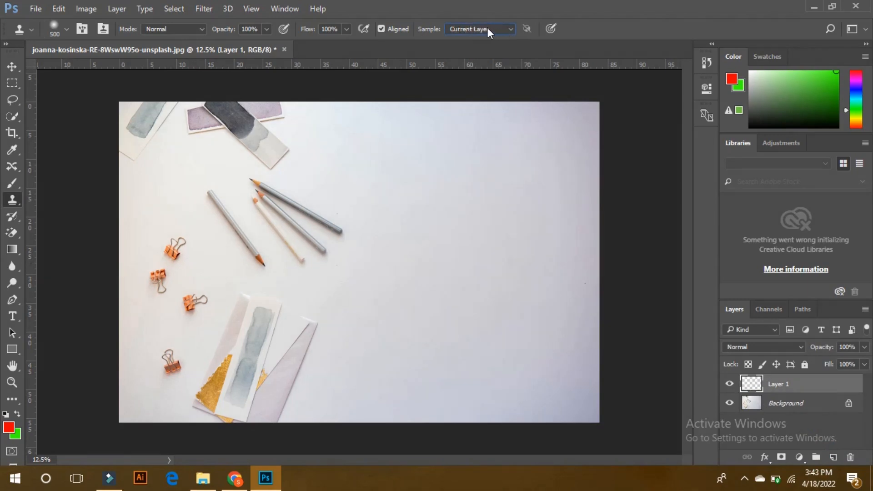
{"action": "left_click", "coordinate": [487, 27]}
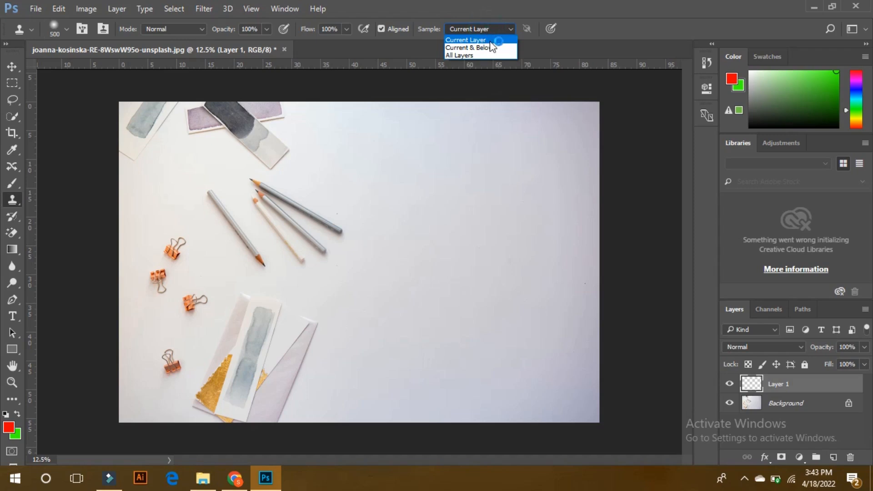
{"action": "left_click", "coordinate": [490, 41]}
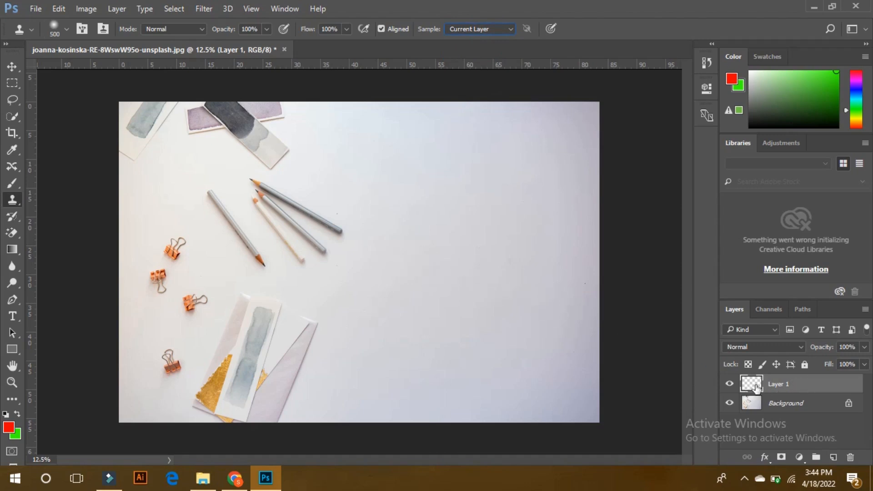
Hide the Background layer to inspect what the new layer contains, and show it again.
{"action": "left_click", "coordinate": [730, 404]}
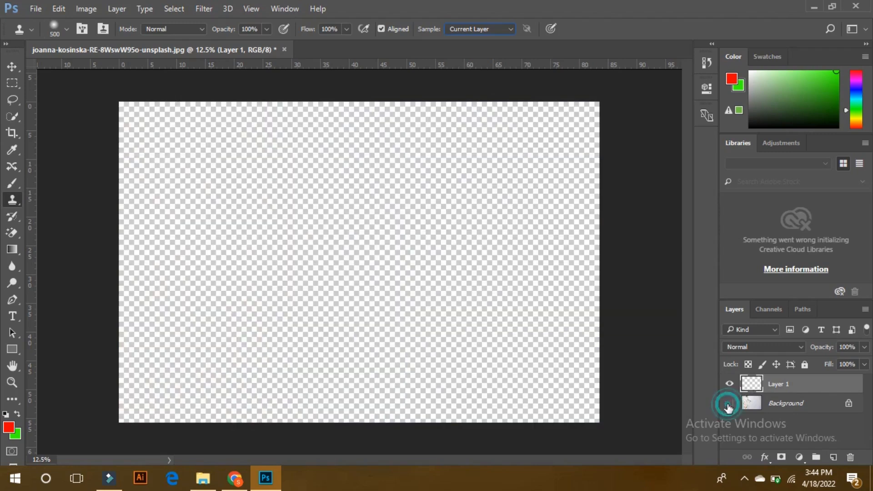
{"action": "left_click", "coordinate": [729, 404]}
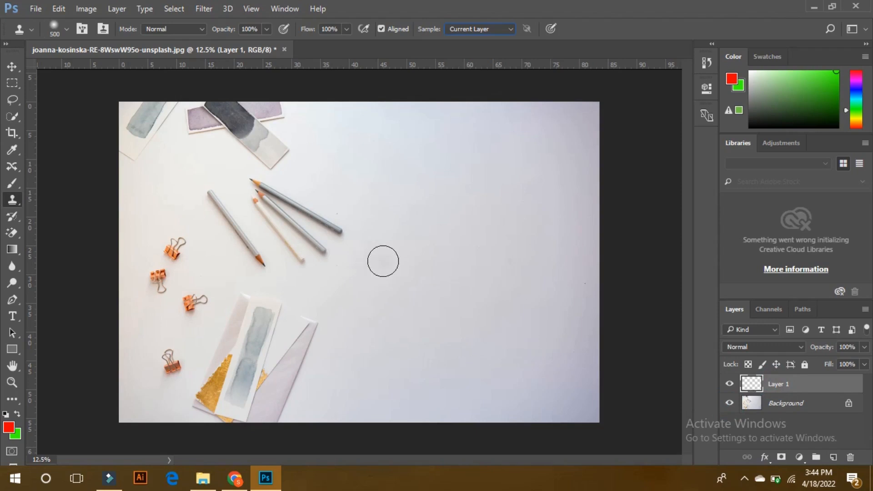
Try cloning the uppermost binder clip to the middle of the image on Layer 1, sampling only the current layer.
{"action": "left_click", "coordinate": [173, 247]}
{"action": "key", "text": "ctrl+z"}
{"action": "left_click", "coordinate": [175, 249], "text": "alt"}
{"action": "left_click", "coordinate": [175, 249], "text": "alt"}
{"action": "left_click", "coordinate": [175, 248], "text": "alt"}
{"action": "mouse_move", "coordinate": [411, 256]}
{"action": "left_mouse_down"}
{"action": "mouse_move", "coordinate": [462, 250]}
{"action": "mouse_move", "coordinate": [428, 269]}
{"action": "mouse_move", "coordinate": [427, 250]}
{"action": "mouse_move", "coordinate": [415, 265]}
{"action": "mouse_move", "coordinate": [415, 253]}
{"action": "mouse_move", "coordinate": [433, 254]}
{"action": "mouse_move", "coordinate": [415, 258]}
{"action": "mouse_move", "coordinate": [415, 250]}
{"action": "mouse_move", "coordinate": [430, 246]}
{"action": "left_mouse_up"}
{"action": "left_click", "coordinate": [417, 258]}
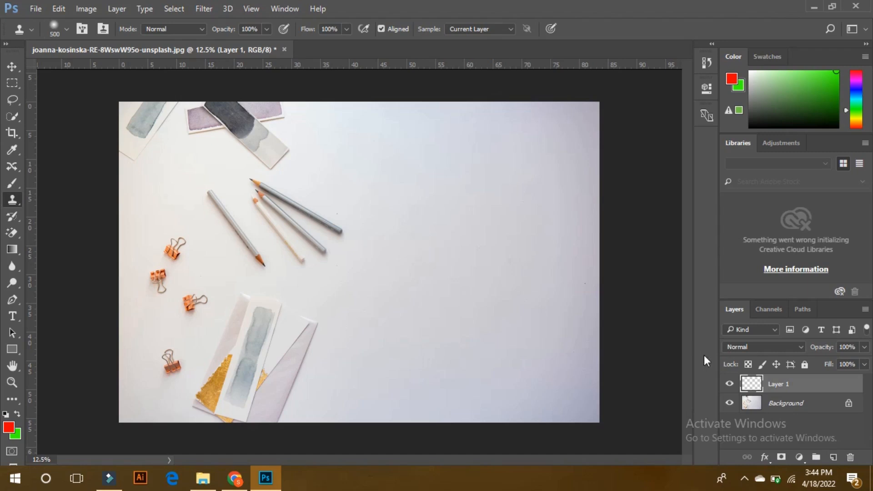
{"action": "mouse_move", "coordinate": [361, 260]}
{"action": "left_mouse_down"}
{"action": "mouse_move", "coordinate": [376, 265]}
{"action": "mouse_move", "coordinate": [433, 252]}
{"action": "mouse_move", "coordinate": [421, 259]}
{"action": "mouse_move", "coordinate": [428, 266]}
{"action": "left_mouse_up"}
Set the Clone Stamp to sample Current & Below and clone the uppermost binder clip to the middle of the image.
{"action": "left_click", "coordinate": [465, 29]}
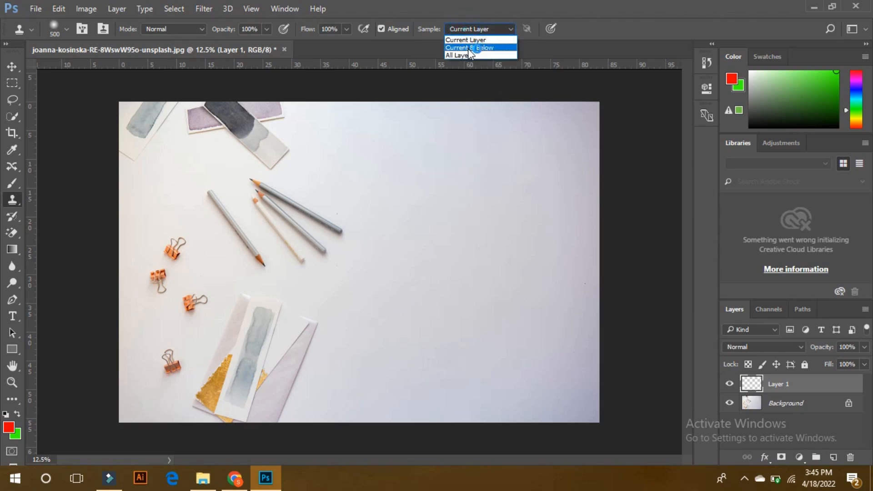
{"action": "left_click", "coordinate": [469, 48]}
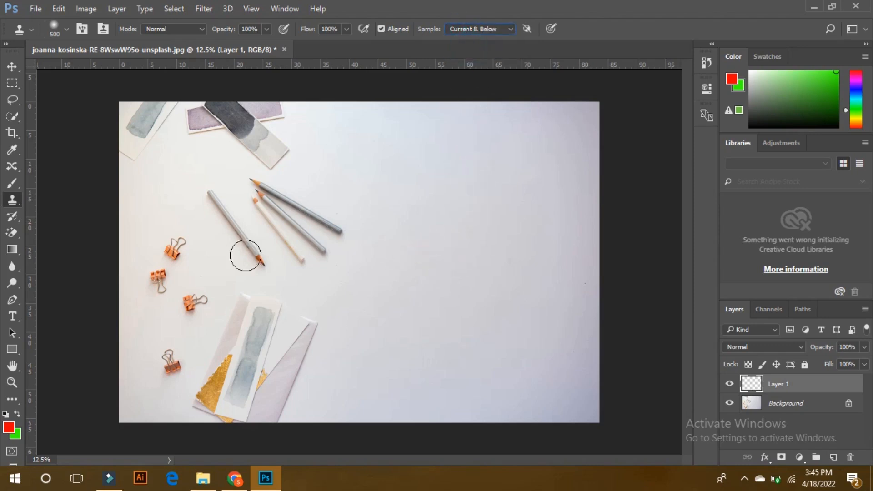
{"action": "left_click", "coordinate": [180, 244], "text": "alt"}
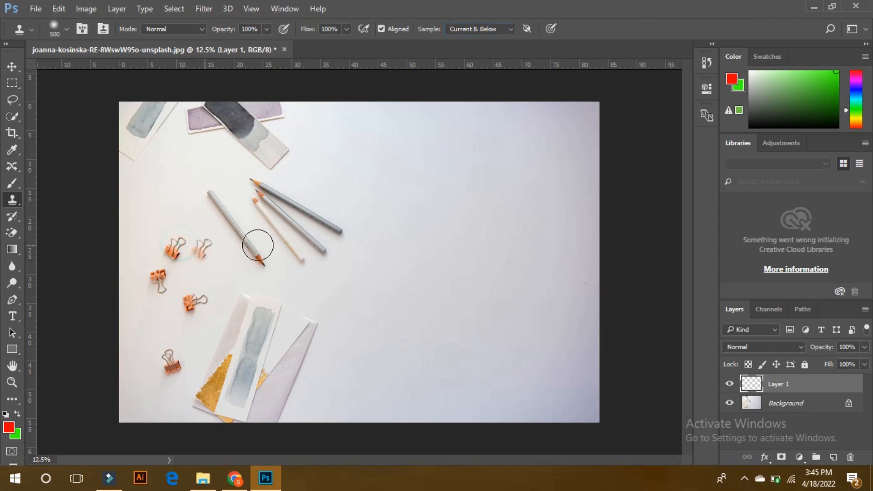
{"action": "mouse_move", "coordinate": [424, 257]}
{"action": "left_mouse_down"}
{"action": "mouse_move", "coordinate": [422, 269]}
{"action": "mouse_move", "coordinate": [420, 260]}
{"action": "left_mouse_up"}
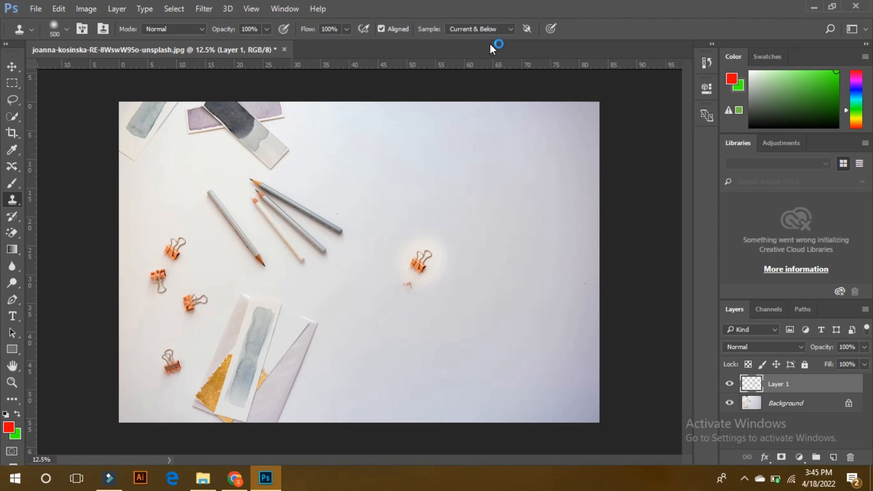
Set the Clone Stamp to sample All Layers, try a stroke, and add three blank layers above Layer 1.
{"action": "left_click", "coordinate": [468, 29]}
{"action": "left_click", "coordinate": [468, 55]}
{"action": "left_click_drag", "start_coordinate": [495, 206], "coordinate": [501, 218]}
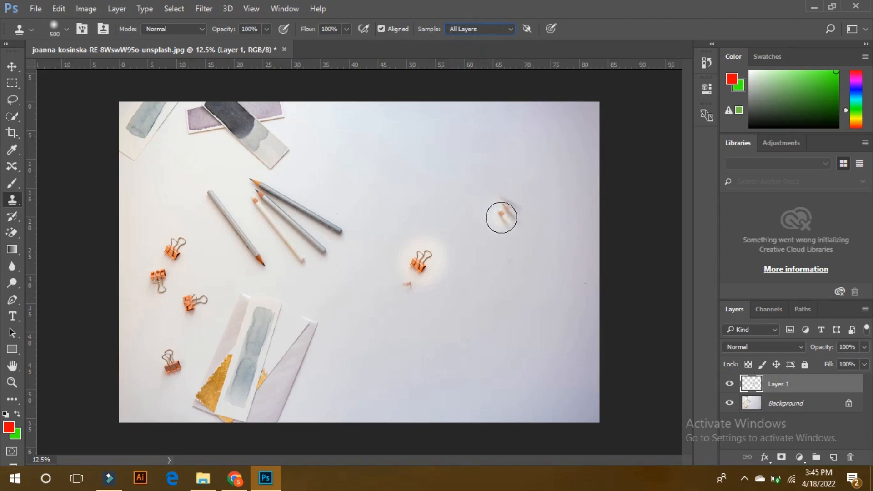
{"action": "left_click", "coordinate": [833, 458]}
{"action": "left_click", "coordinate": [834, 458]}
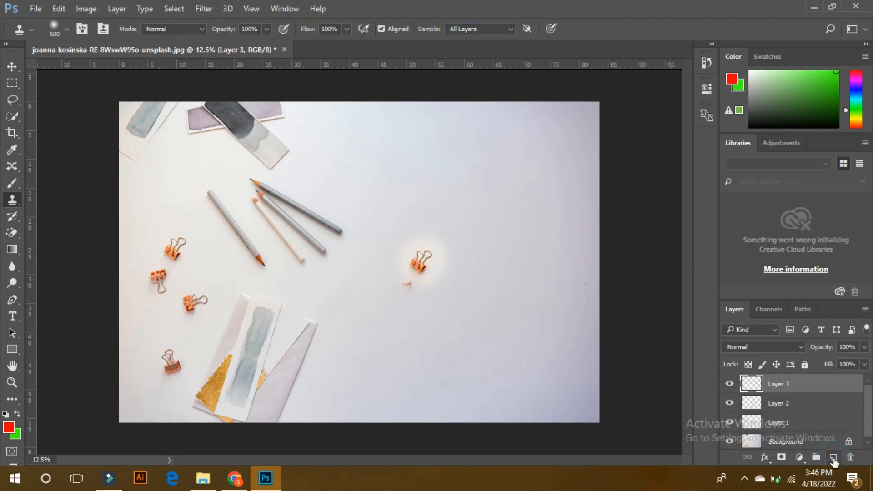
{"action": "left_click", "coordinate": [833, 458]}
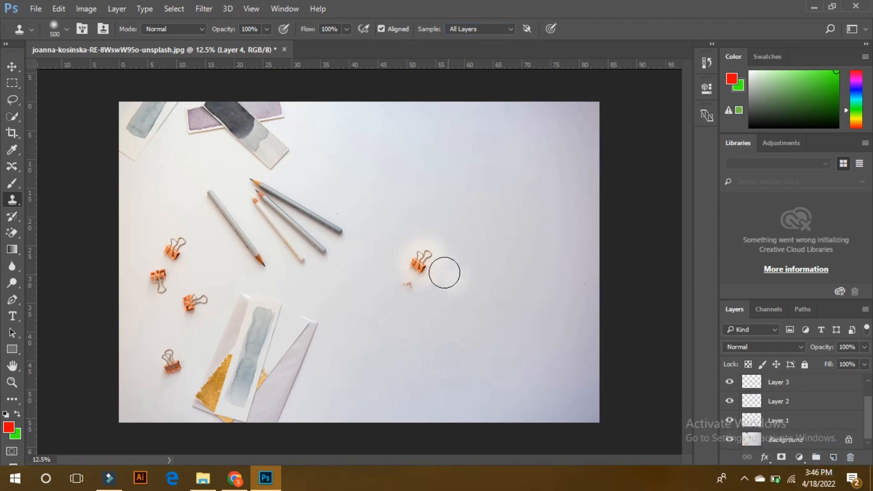
Clone two binder clips onto Layer 4 above the cloned clip, keeping the sample at All Layers.
{"action": "left_click", "coordinate": [178, 248], "text": "alt"}
{"action": "left_click_drag", "start_coordinate": [461, 175], "coordinate": [450, 214]}
{"action": "left_click", "coordinate": [483, 28]}
{"action": "left_click", "coordinate": [478, 25]}
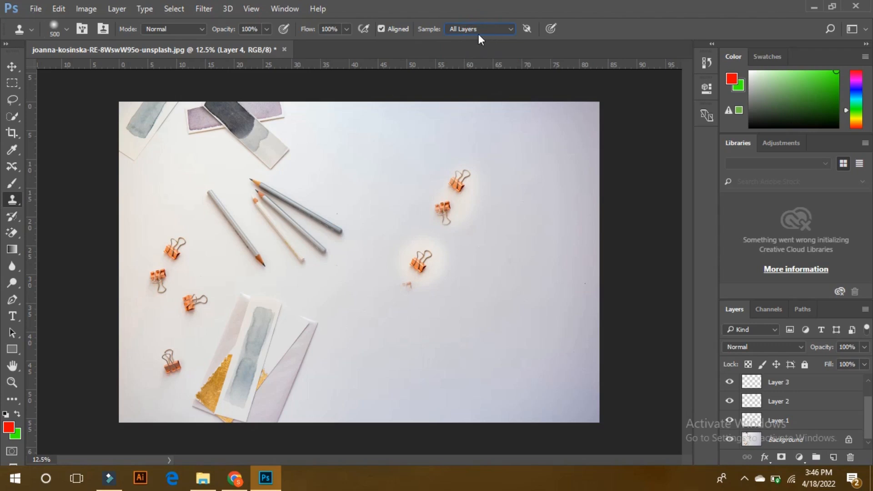
{"action": "left_click_drag", "start_coordinate": [518, 203], "coordinate": [506, 184]}
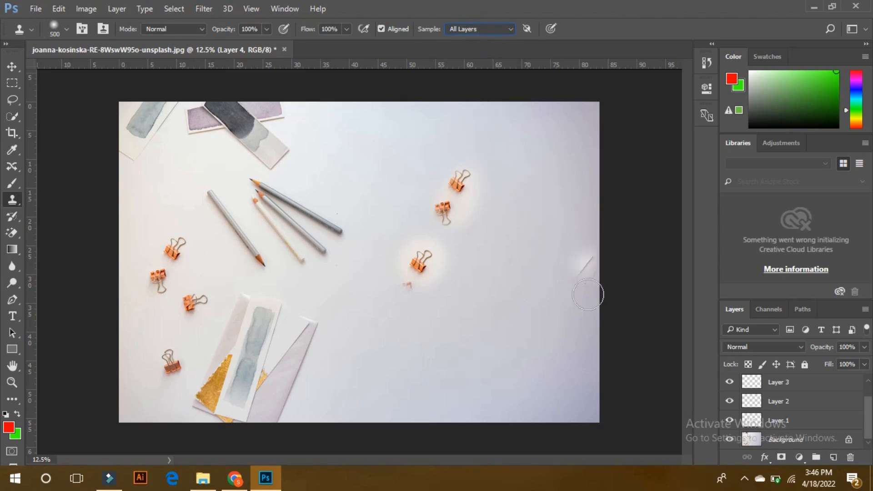
Delete Layer 4, Layer 3, Layer 2 and Layer 1, leaving only the Background layer.
{"action": "scroll", "coordinate": [774, 411], "scroll_direction": "up", "scroll_amount": 1}
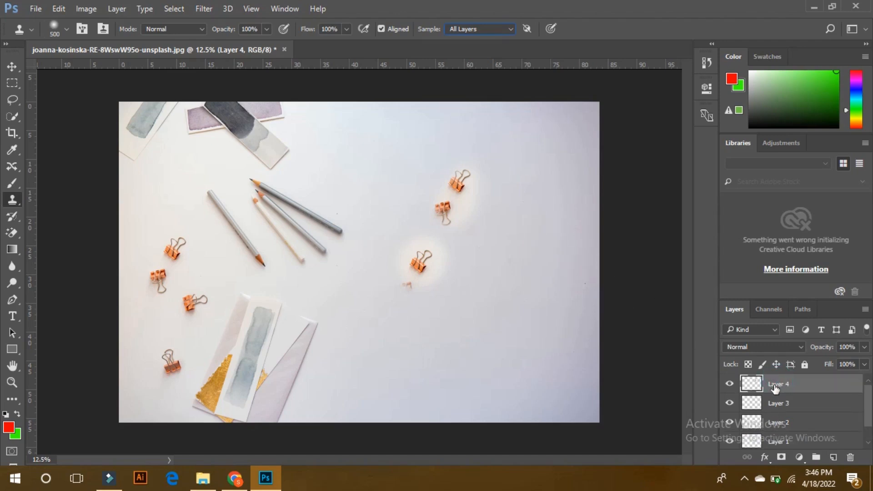
{"action": "left_click_drag", "start_coordinate": [776, 389], "coordinate": [850, 457]}
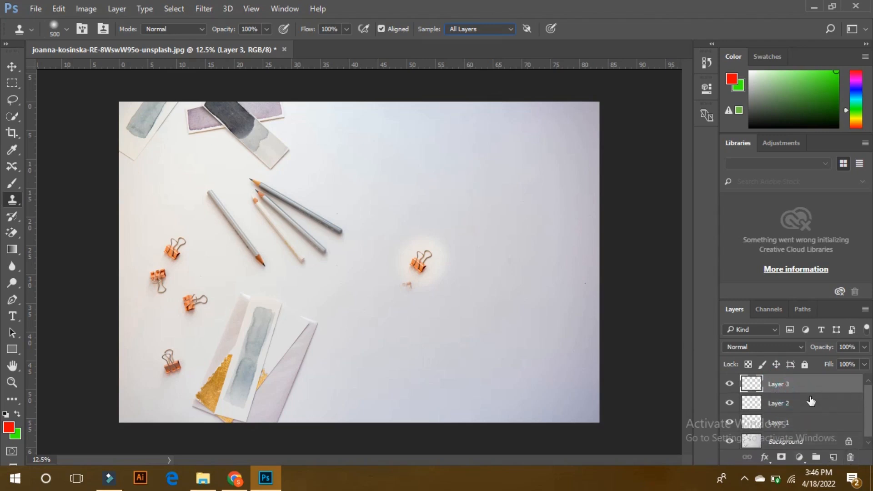
{"action": "left_click_drag", "start_coordinate": [791, 391], "coordinate": [851, 458]}
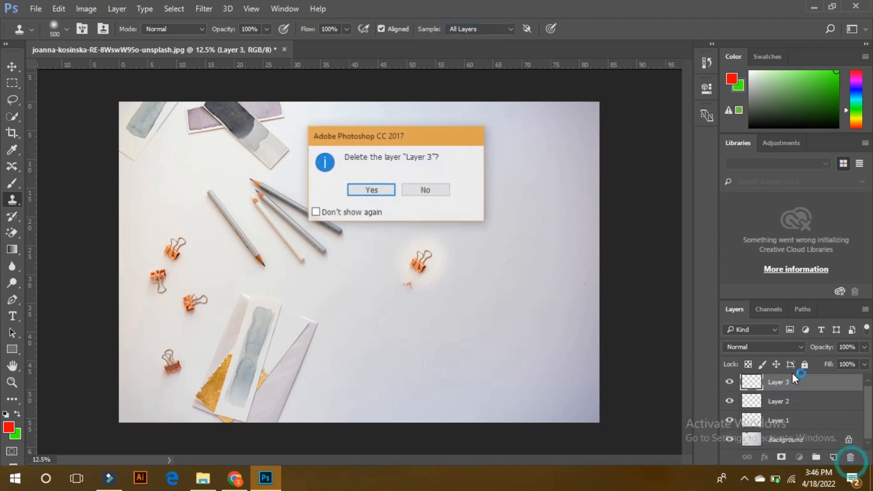
{"action": "left_click", "coordinate": [383, 195]}
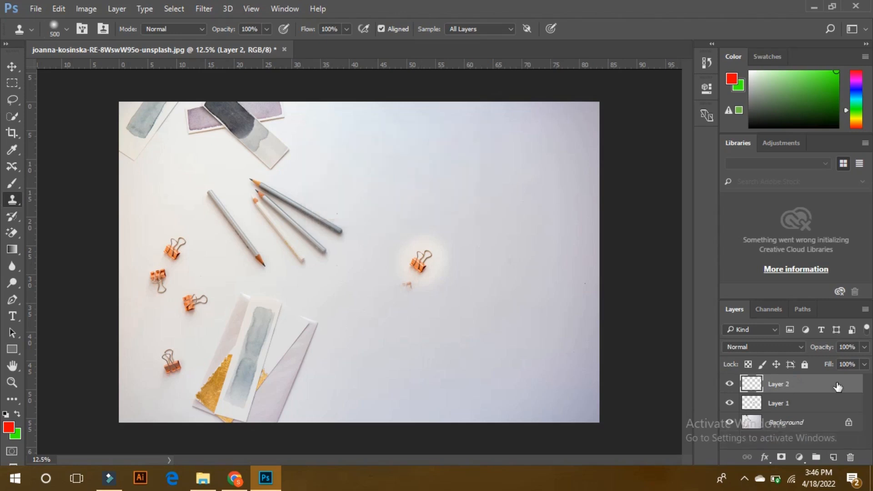
{"action": "left_click_drag", "start_coordinate": [811, 392], "coordinate": [850, 457]}
{"action": "left_click_drag", "start_coordinate": [801, 384], "coordinate": [850, 457]}
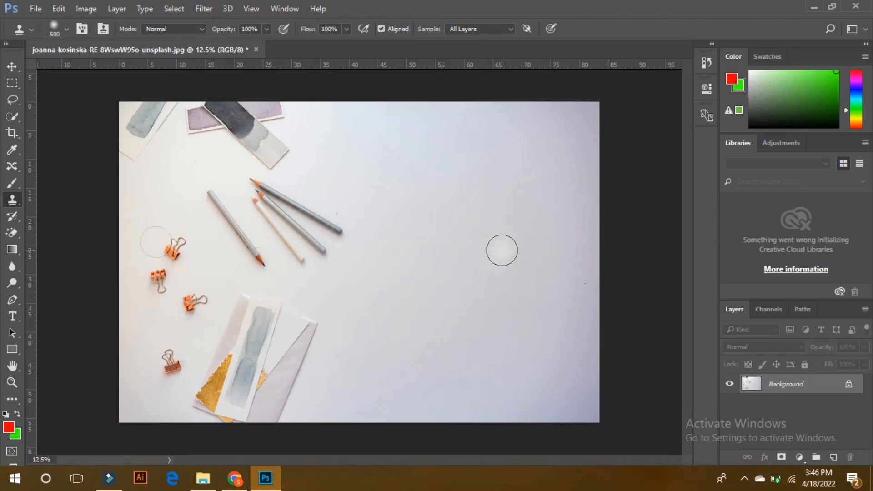
Set the Clone Stamp brush to 78 px size and 39% hardness, keeping flow and opacity at 100%.
{"action": "left_click", "coordinate": [66, 30]}
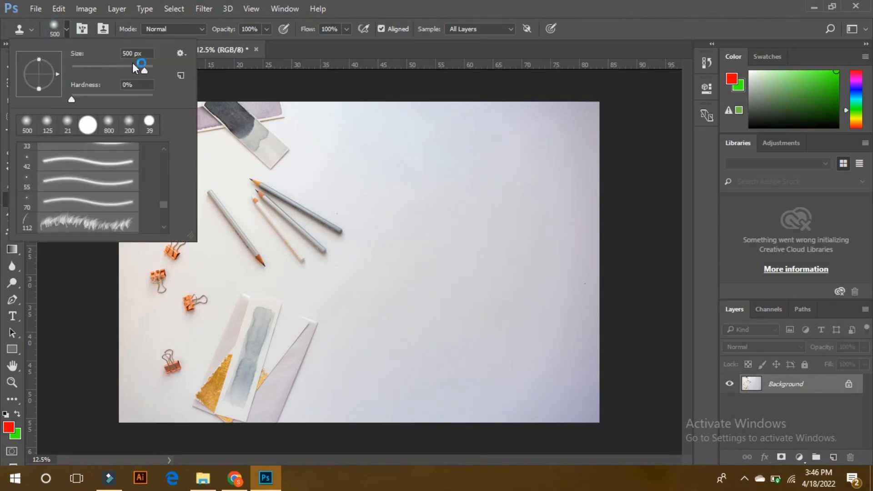
{"action": "left_click_drag", "start_coordinate": [145, 66], "coordinate": [152, 66]}
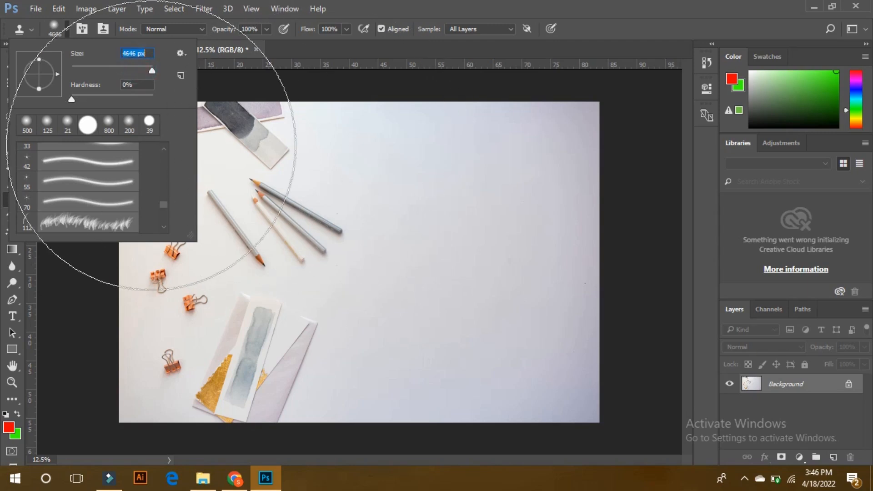
{"action": "left_click_drag", "start_coordinate": [71, 99], "coordinate": [103, 98]}
{"action": "left_click_drag", "start_coordinate": [123, 65], "coordinate": [103, 69]}
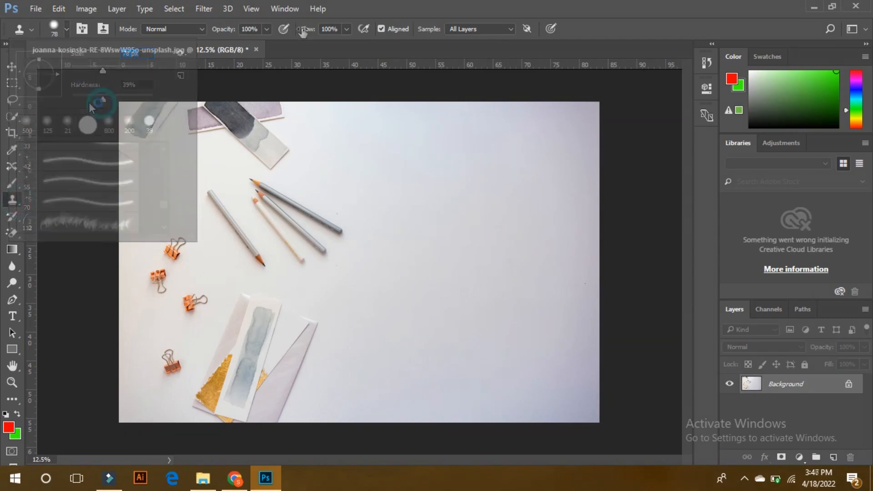
{"action": "left_click", "coordinate": [346, 28]}
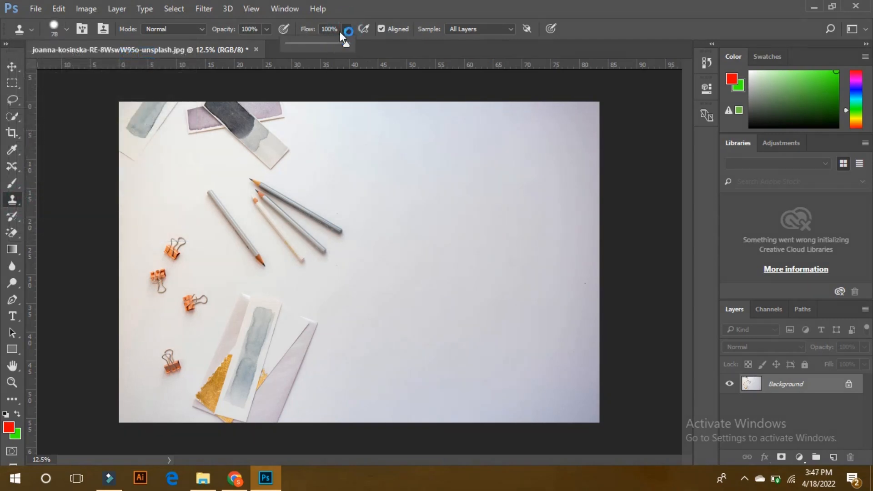
{"action": "left_click", "coordinate": [267, 29]}
{"action": "left_click", "coordinate": [268, 29]}
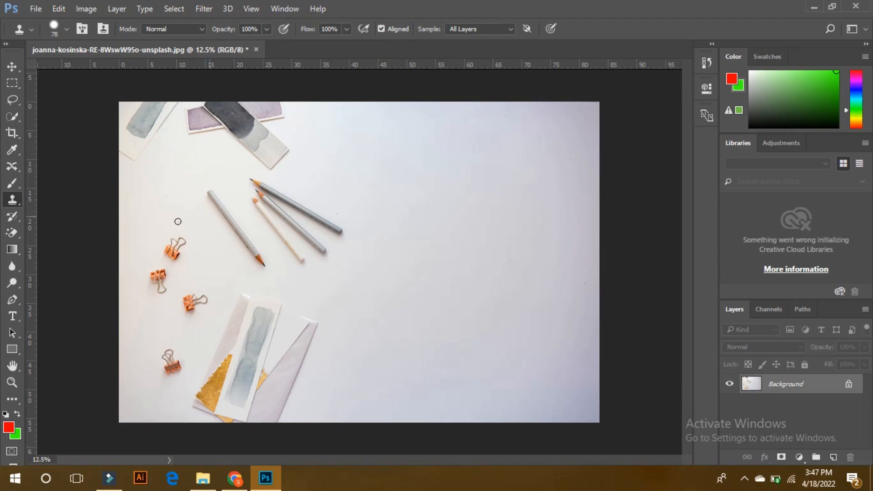
Clone the leftmost pencil onto the empty area to the right of the other pencils.
{"action": "left_click", "coordinate": [211, 195], "text": "alt"}
{"action": "left_click", "coordinate": [356, 192]}
{"action": "left_click_drag", "start_coordinate": [359, 195], "coordinate": [406, 258]}
{"action": "left_click", "coordinate": [212, 193], "text": "alt"}
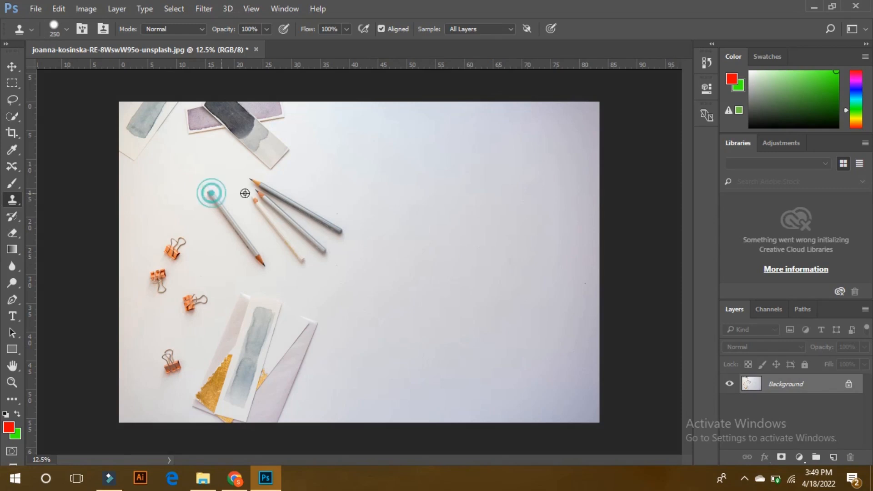
{"action": "mouse_move", "coordinate": [400, 171]}
{"action": "left_mouse_down"}
{"action": "mouse_move", "coordinate": [451, 239]}
{"action": "mouse_move", "coordinate": [443, 226]}
{"action": "mouse_move", "coordinate": [446, 246]}
{"action": "mouse_move", "coordinate": [416, 263]}
{"action": "mouse_move", "coordinate": [396, 250]}
{"action": "mouse_move", "coordinate": [399, 231]}
{"action": "mouse_move", "coordinate": [361, 244]}
{"action": "mouse_move", "coordinate": [364, 222]}
{"action": "mouse_move", "coordinate": [375, 282]}
{"action": "mouse_move", "coordinate": [391, 284]}
{"action": "mouse_move", "coordinate": [371, 280]}
{"action": "mouse_move", "coordinate": [380, 267]}
{"action": "mouse_move", "coordinate": [388, 276]}
{"action": "mouse_move", "coordinate": [378, 281]}
{"action": "mouse_move", "coordinate": [390, 277]}
{"action": "mouse_move", "coordinate": [384, 254]}
{"action": "mouse_move", "coordinate": [386, 288]}
{"action": "mouse_move", "coordinate": [368, 292]}
{"action": "mouse_move", "coordinate": [384, 313]}
{"action": "mouse_move", "coordinate": [416, 296]}
{"action": "mouse_move", "coordinate": [445, 298]}
{"action": "mouse_move", "coordinate": [437, 316]}
{"action": "mouse_move", "coordinate": [459, 323]}
{"action": "mouse_move", "coordinate": [469, 295]}
{"action": "left_mouse_up"}
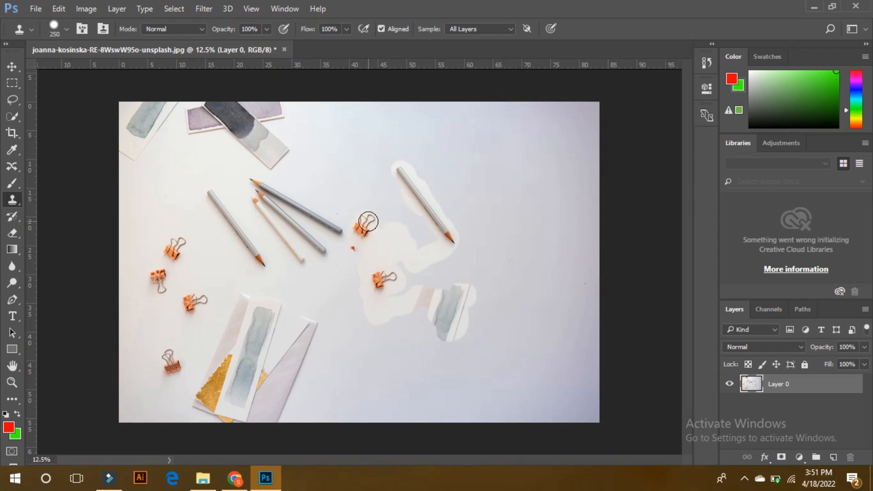
Try erasing the mismatched background around the cloned pencil with the Eraser tool, and undo the erasing.
{"action": "left_click", "coordinate": [12, 232]}
{"action": "mouse_move", "coordinate": [414, 248]}
{"action": "left_mouse_down"}
{"action": "mouse_move", "coordinate": [379, 187]}
{"action": "mouse_move", "coordinate": [374, 160]}
{"action": "mouse_move", "coordinate": [388, 144]}
{"action": "mouse_move", "coordinate": [446, 197]}
{"action": "mouse_move", "coordinate": [468, 248]}
{"action": "mouse_move", "coordinate": [468, 259]}
{"action": "mouse_move", "coordinate": [454, 264]}
{"action": "left_mouse_up"}
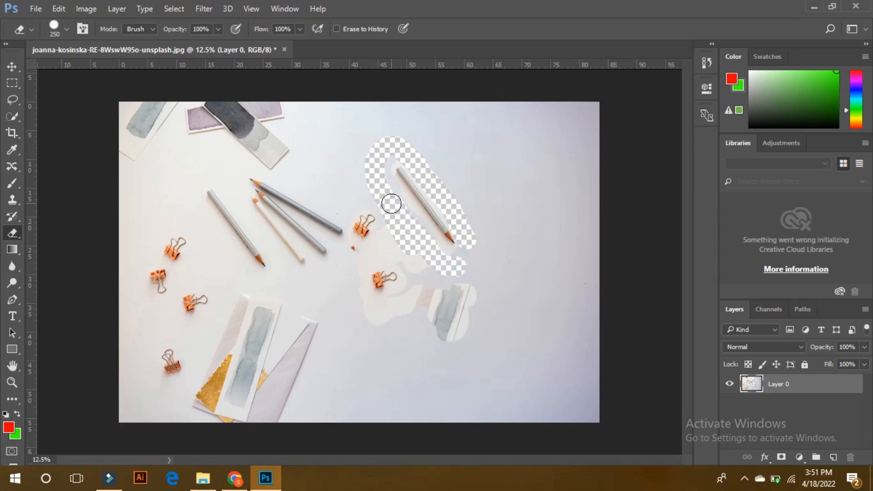
{"action": "key", "text": "ctrl+alt+z"}
{"action": "key", "text": "ctrl+alt+z"}
Revert the image to its saved state and add a blank layer above the Background.
{"action": "left_click", "coordinate": [36, 9]}
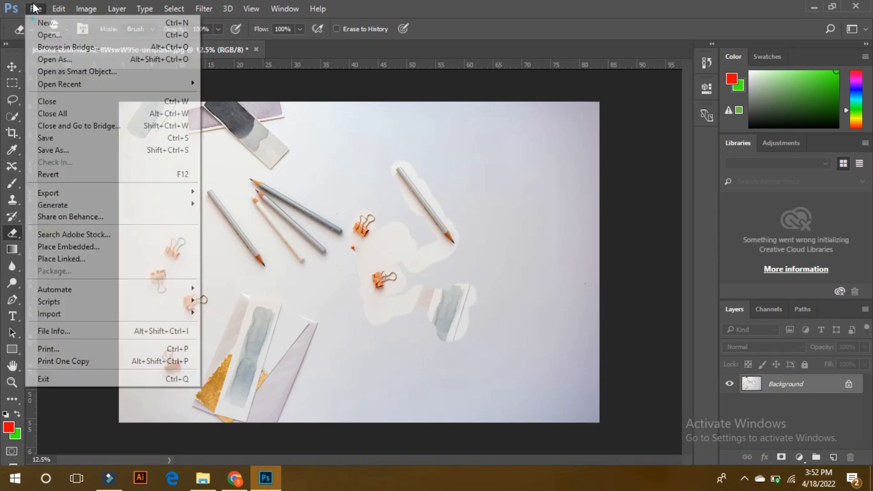
{"action": "left_click", "coordinate": [67, 172]}
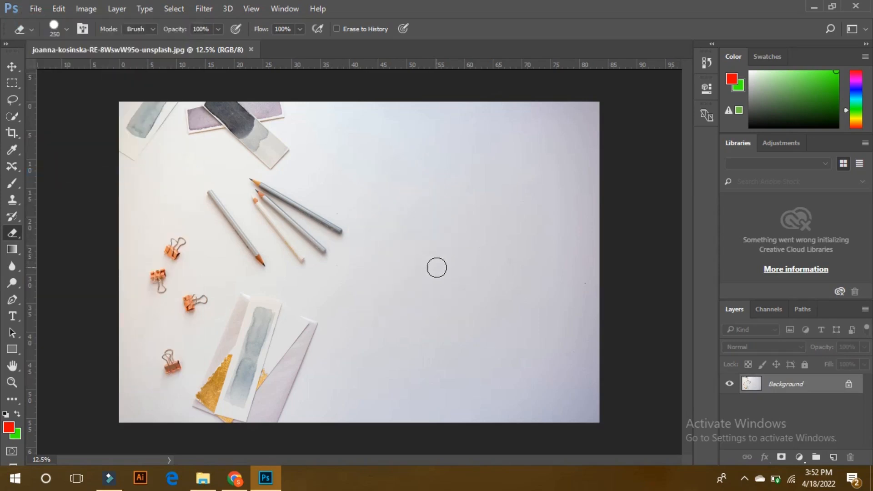
{"action": "left_click", "coordinate": [834, 458]}
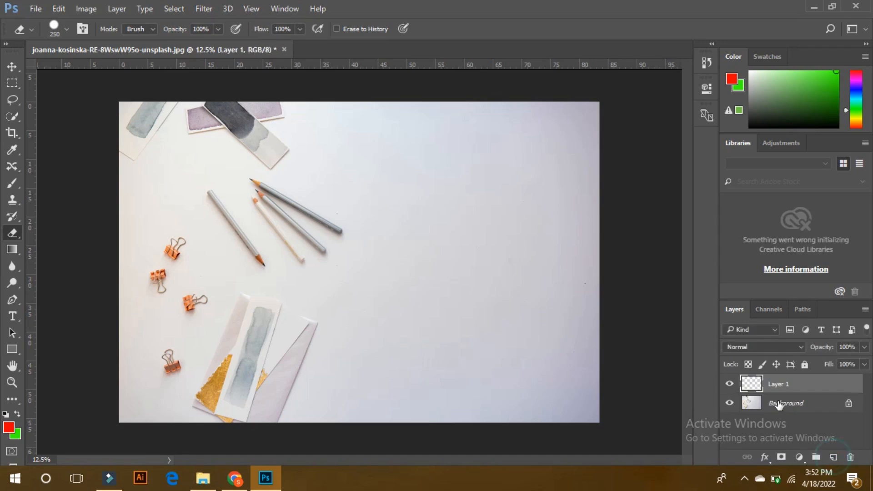
Clone the leftmost pencil with the Clone Stamp onto the empty area right of the other pencils, painting on Layer 1.
{"action": "left_click", "coordinate": [13, 199]}
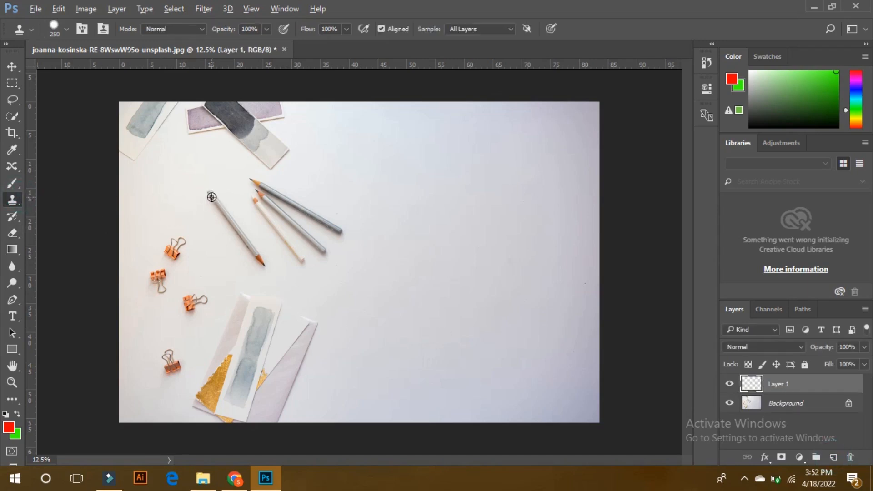
{"action": "left_click", "coordinate": [211, 197], "text": "alt"}
{"action": "mouse_move", "coordinate": [439, 185]}
{"action": "left_mouse_down"}
{"action": "mouse_move", "coordinate": [493, 256]}
{"action": "mouse_move", "coordinate": [444, 184]}
{"action": "mouse_move", "coordinate": [492, 253]}
{"action": "left_mouse_up"}
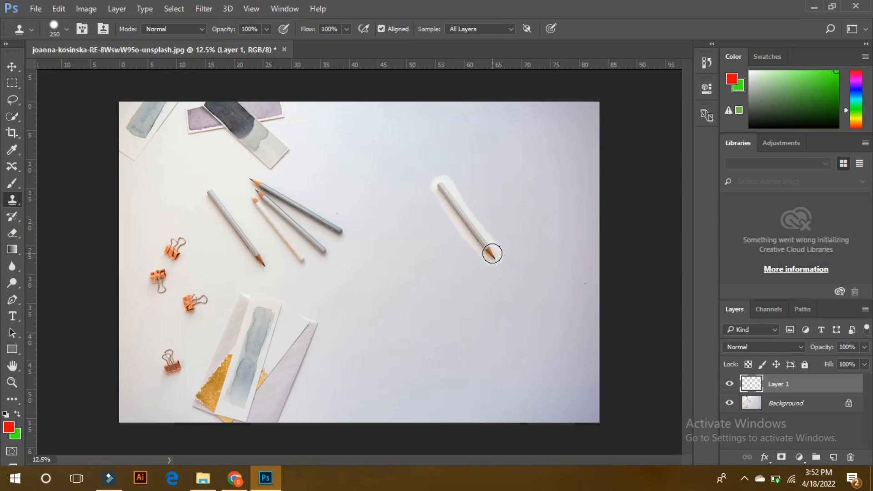
Free-transform the cloned pencil on Layer 1: rotate it about 68° clockwise, enlarge it, and reposition it in the empty area.
{"action": "left_click", "coordinate": [12, 67]}
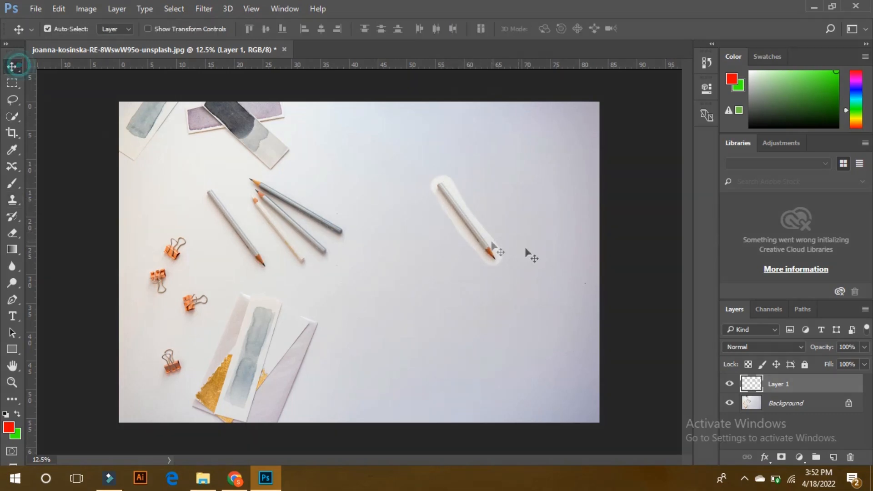
{"action": "mouse_move", "coordinate": [487, 246]}
{"action": "left_mouse_down"}
{"action": "mouse_move", "coordinate": [497, 252]}
{"action": "mouse_move", "coordinate": [498, 236]}
{"action": "mouse_move", "coordinate": [477, 252]}
{"action": "mouse_move", "coordinate": [501, 248]}
{"action": "mouse_move", "coordinate": [493, 253]}
{"action": "left_mouse_up"}
{"action": "key", "text": "ctrl+t"}
{"action": "mouse_move", "coordinate": [533, 186]}
{"action": "left_mouse_down"}
{"action": "mouse_move", "coordinate": [536, 224]}
{"action": "mouse_move", "coordinate": [517, 258]}
{"action": "left_mouse_up"}
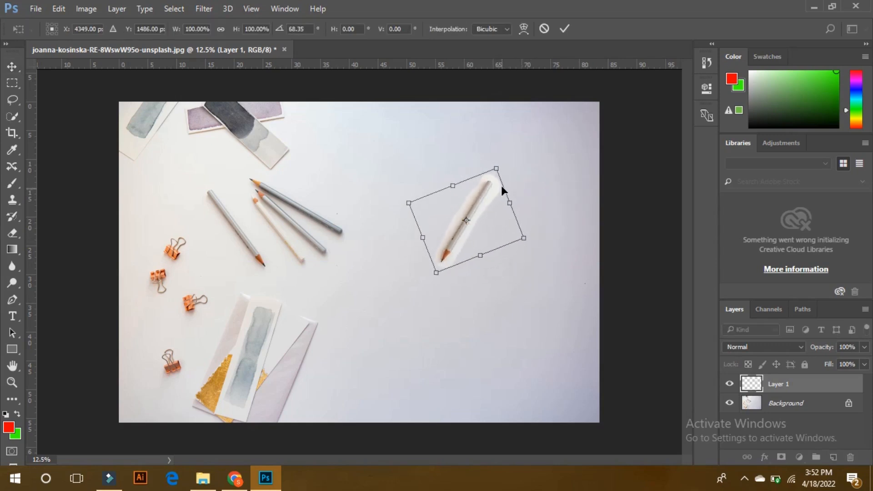
{"action": "mouse_move", "coordinate": [496, 169]}
{"action": "left_mouse_down"}
{"action": "mouse_move", "coordinate": [449, 244]}
{"action": "mouse_move", "coordinate": [472, 187]}
{"action": "left_mouse_up"}
{"action": "left_click_drag", "start_coordinate": [459, 228], "coordinate": [486, 214]}
{"action": "key", "text": "Return"}
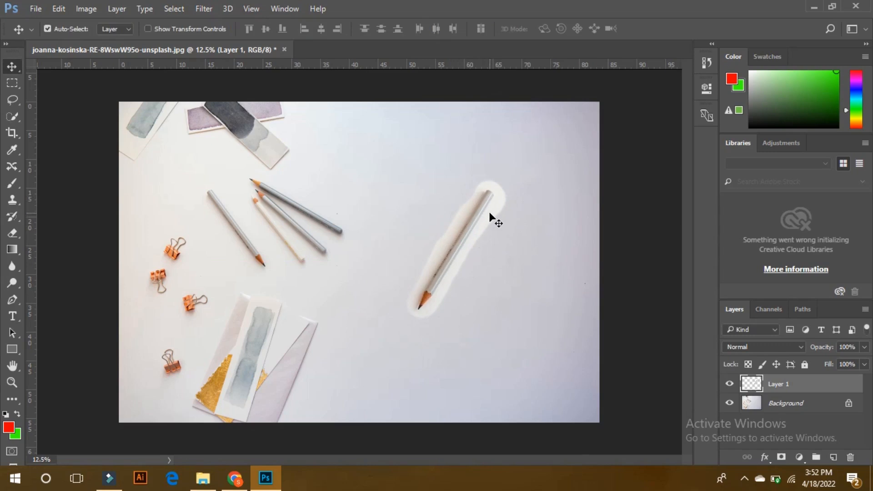
Erase the pale halo along both sides, the blunt end and the tip of the cloned pencil on Layer 1 with the Eraser.
{"action": "key", "text": "e"}
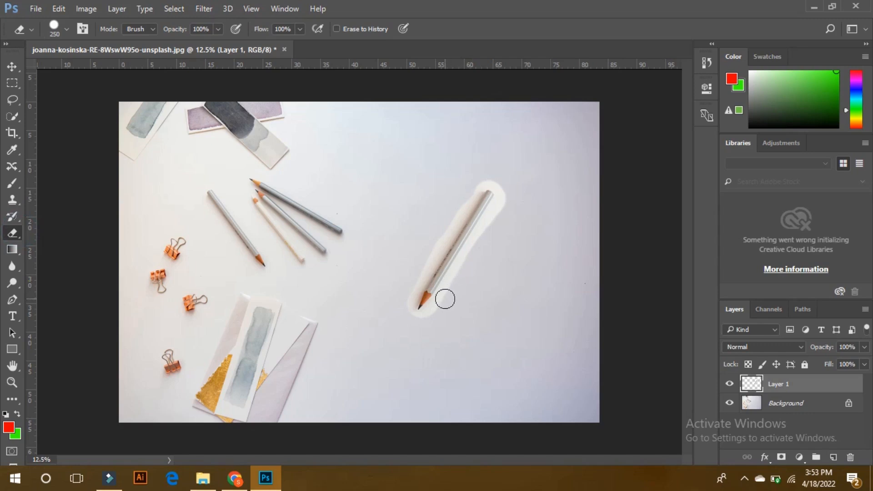
{"action": "left_click", "coordinate": [444, 299]}
{"action": "left_click", "coordinate": [500, 202]}
{"action": "left_click", "coordinate": [499, 199]}
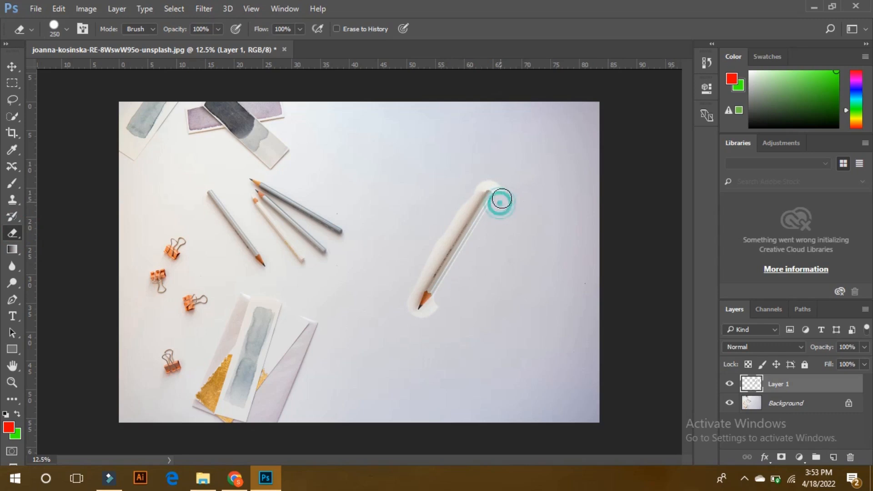
{"action": "left_click", "coordinate": [478, 187]}
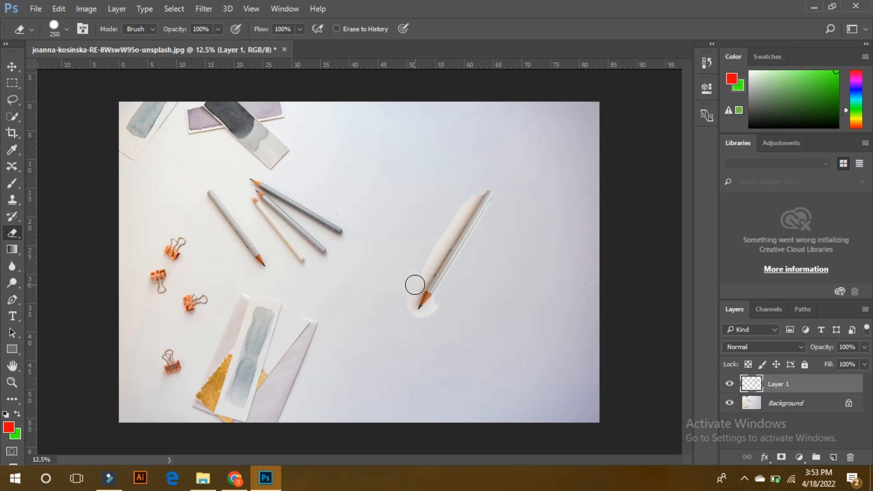
{"action": "left_click", "coordinate": [413, 285], "text": "shift"}
{"action": "left_click", "coordinate": [408, 293]}
{"action": "left_click", "coordinate": [440, 301]}
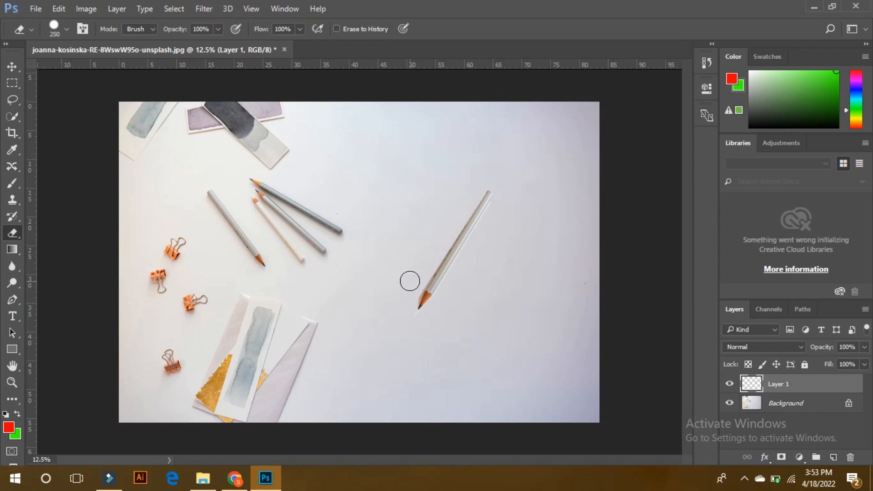
{"action": "left_click", "coordinate": [417, 285]}
{"action": "left_click", "coordinate": [414, 317]}
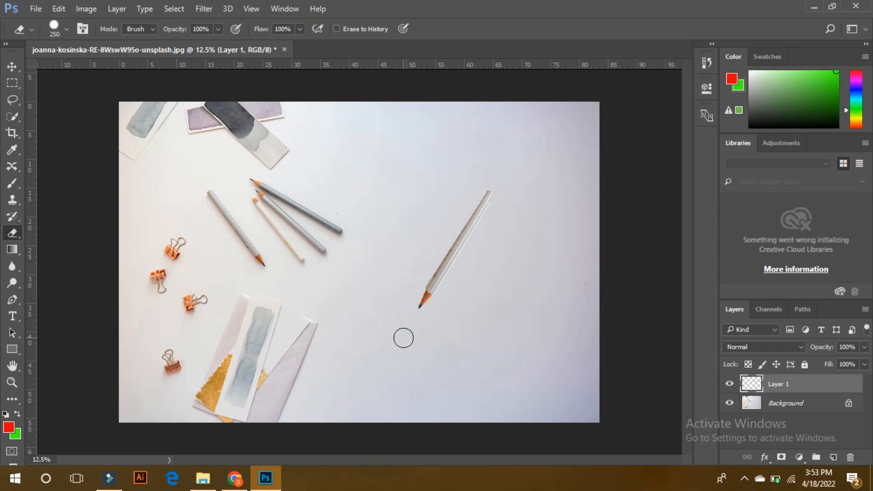